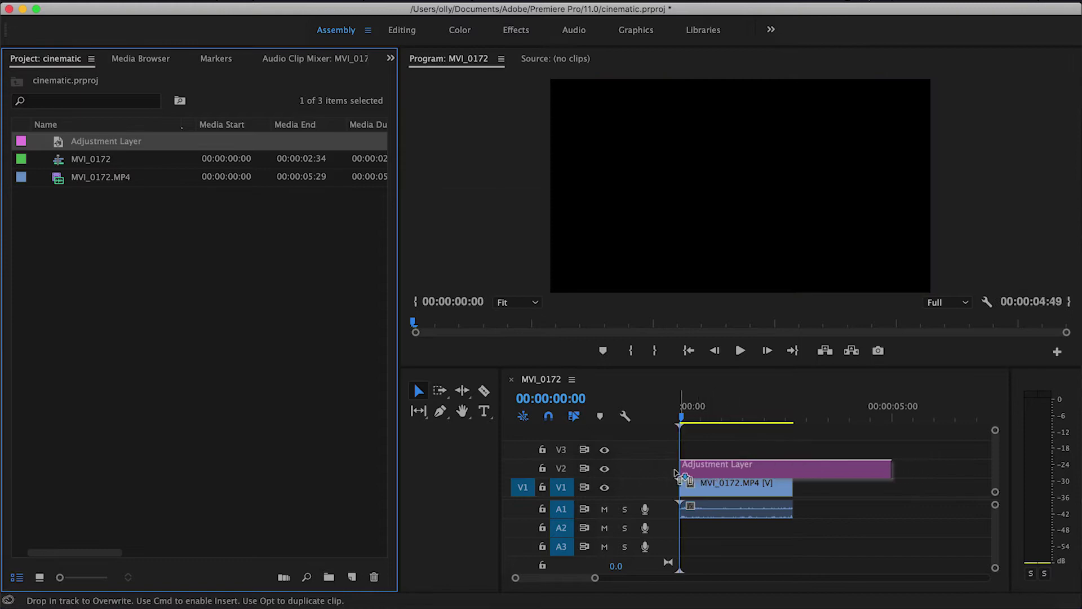
# - Trim the adjustment layer on track V2 so it ends together with the MVI_0172.MP4 clip
pyautogui.press('space')
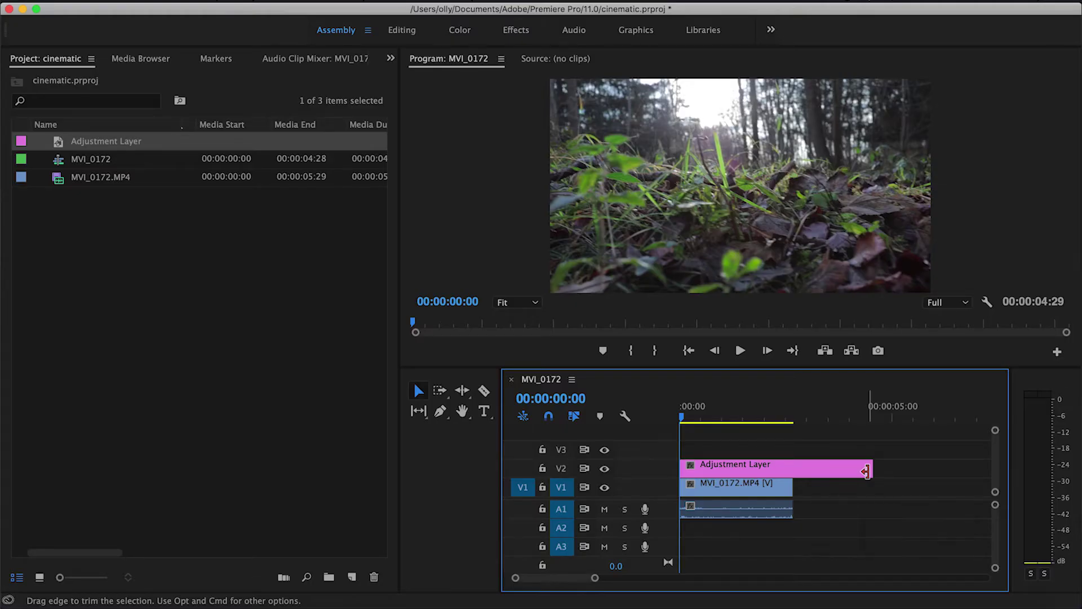
pyautogui.moveTo(867, 471); pyautogui.dragTo(791, 484)
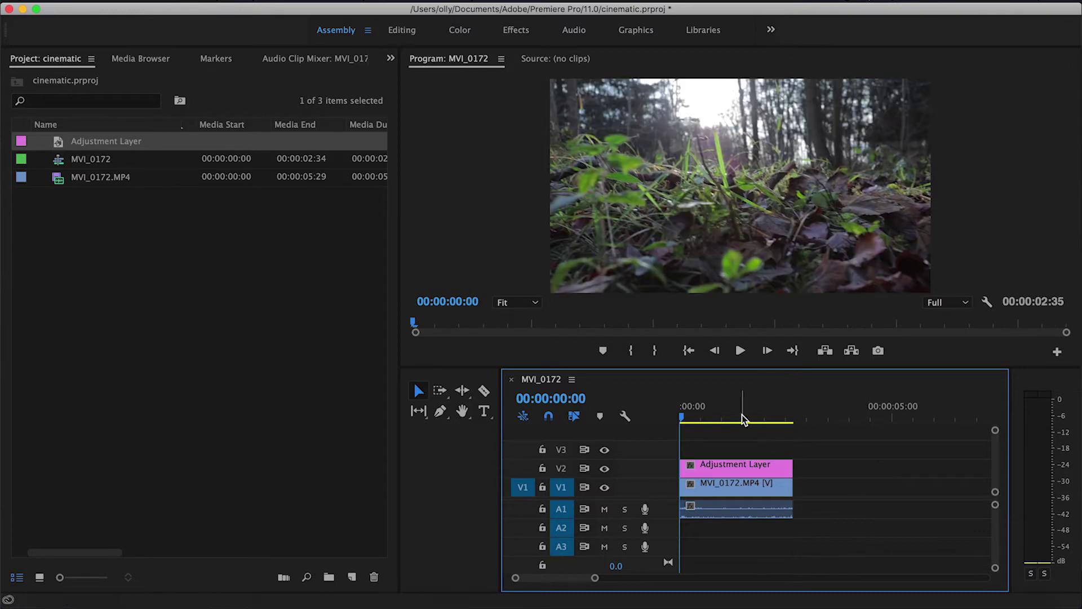
pyautogui.moveTo(725, 411)
pyautogui.mouseDown()
pyautogui.moveTo(745, 416)
pyautogui.moveTo(719, 416)
pyautogui.mouseUp()
# - Switch to the Effects workspace, find the Crop video effect and apply it to the adjustment layer
pyautogui.click(516, 31)
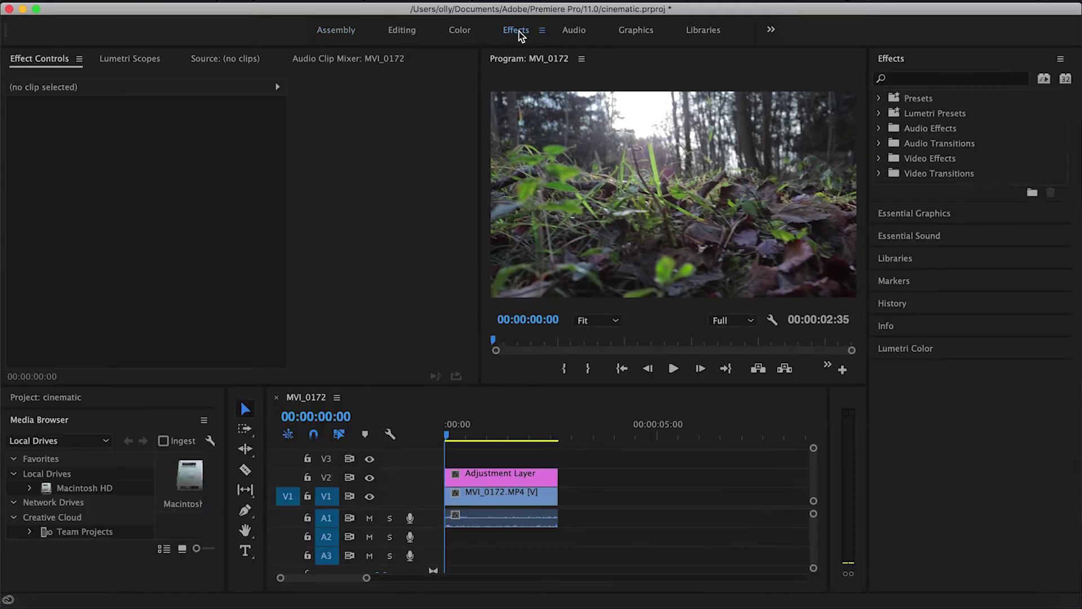
pyautogui.click(924, 82)
pyautogui.write('crop')
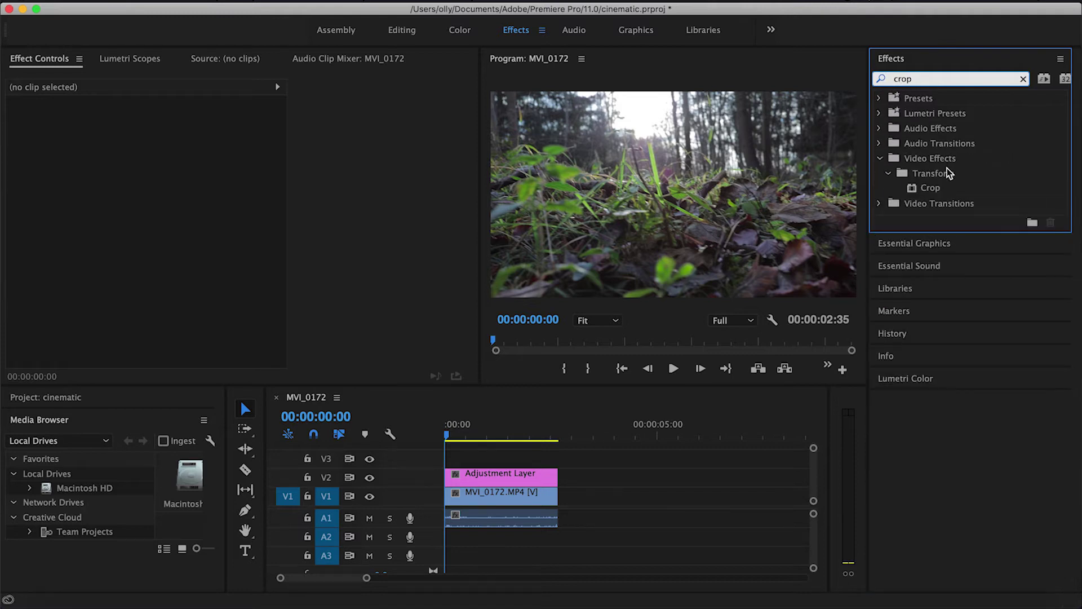
pyautogui.click(930, 188)
pyautogui.moveTo(650, 354); pyautogui.dragTo(510, 477)
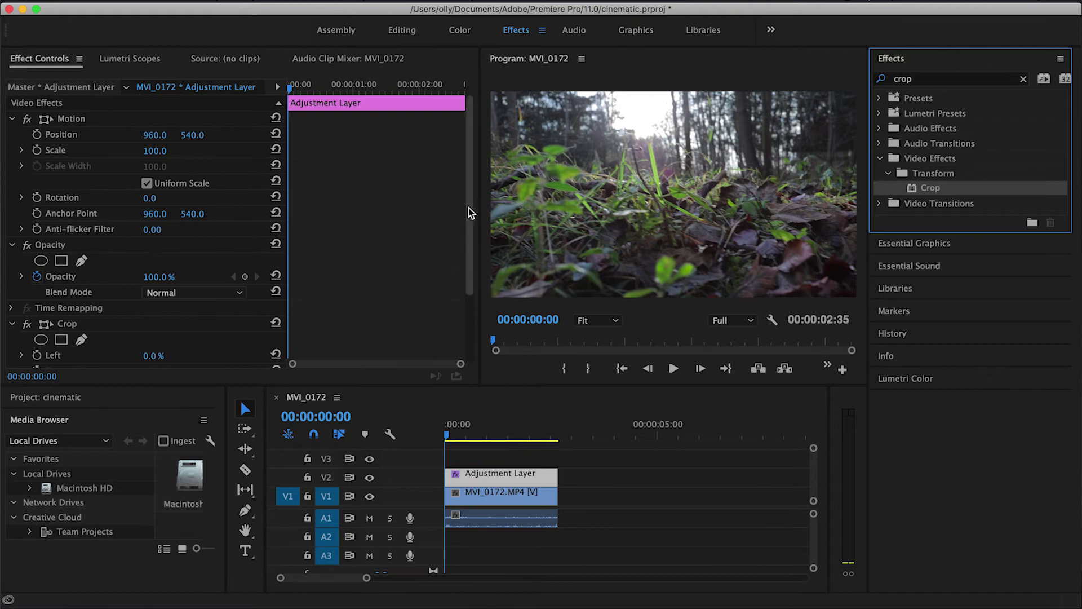
# - Set the Crop effect's Top and Bottom values to 10% each to form cinematic black bars
pyautogui.moveTo(468, 204); pyautogui.dragTo(466, 268)
pyautogui.click(152, 284)
pyautogui.write('10')
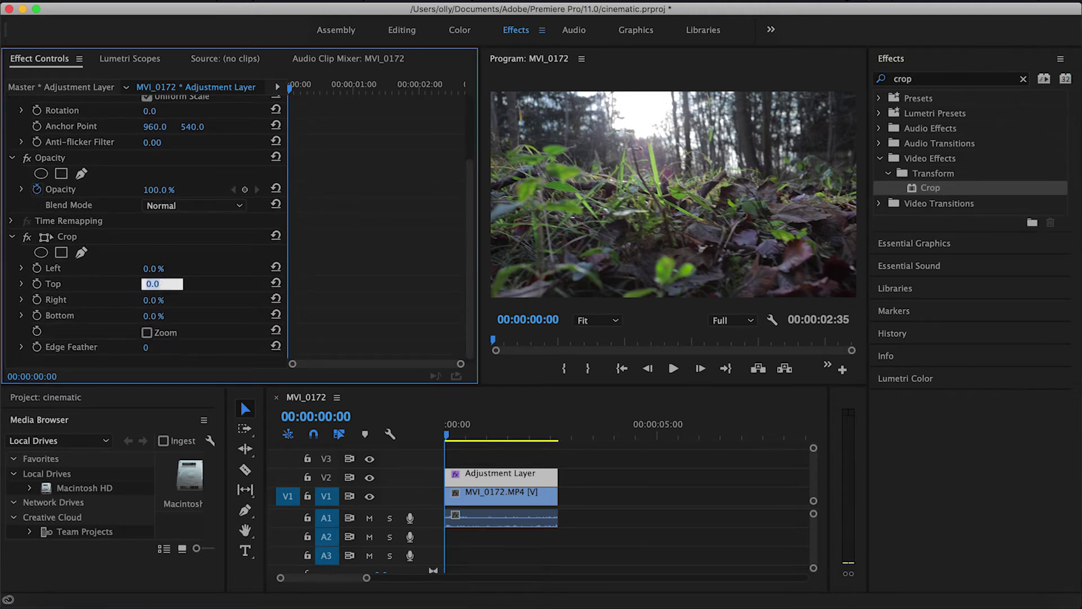
pyautogui.press('Return')
pyautogui.click(148, 315)
pyautogui.write('10')
pyautogui.press('Return')
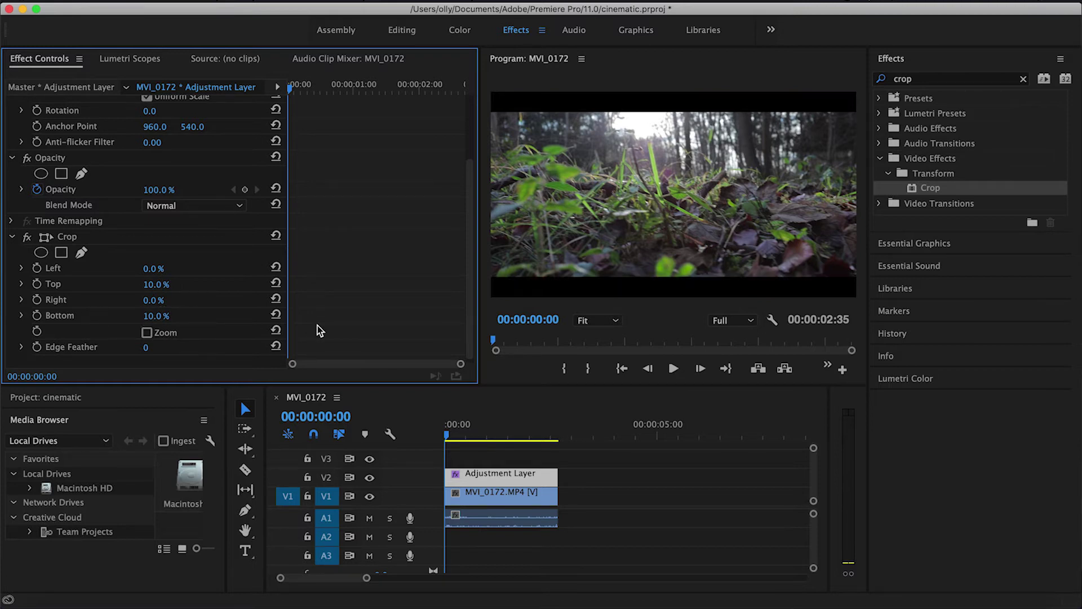
# - Toggle track V2's output off and on repeatedly to compare the footage with and without the crop bars
pyautogui.click(369, 479)
pyautogui.click(369, 479)
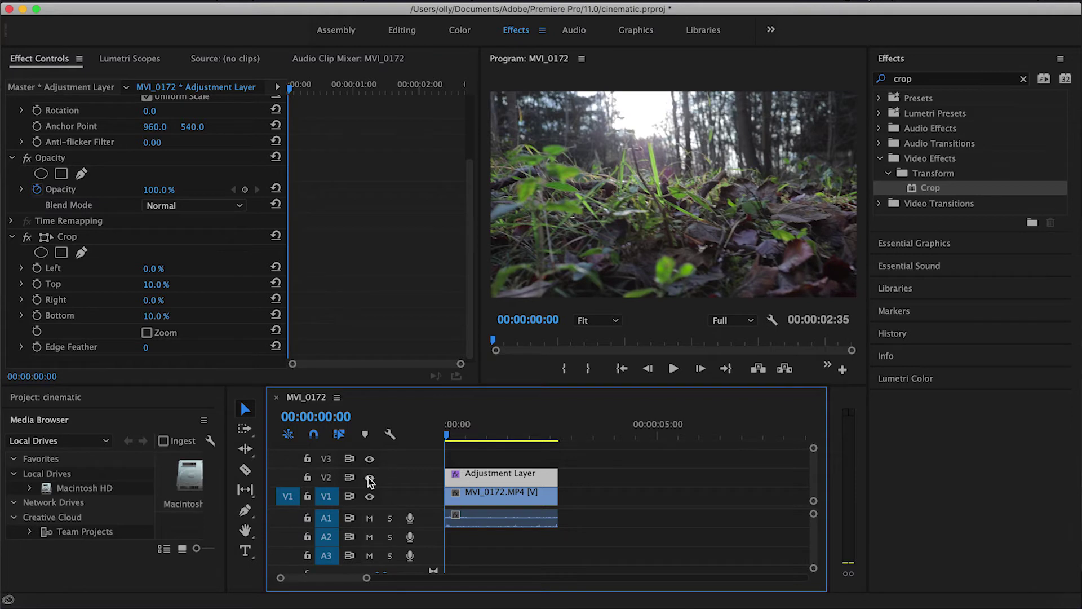
pyautogui.click(370, 479)
pyautogui.click(369, 478)
pyautogui.click(369, 478)
pyautogui.click(369, 479)
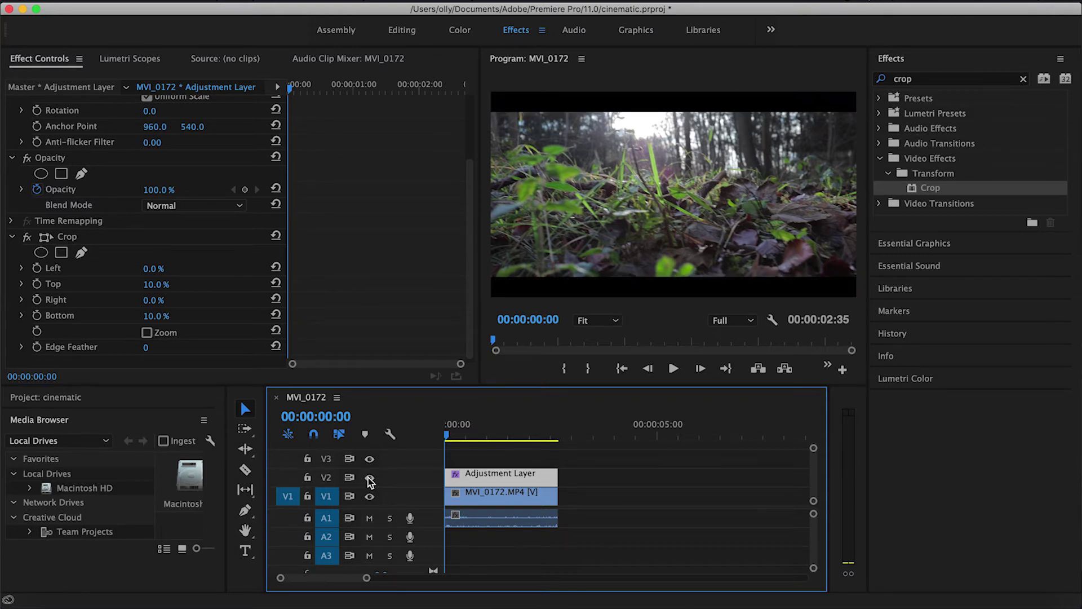
pyautogui.click(370, 479)
pyautogui.click(370, 478)
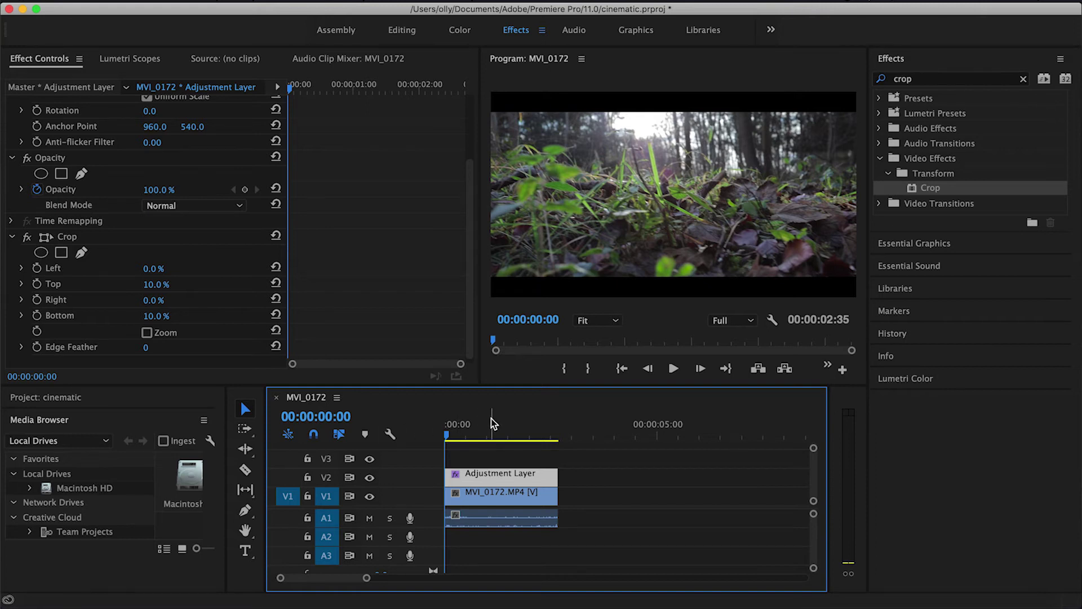
# - Move the playhead to 00:00:02:17 and apply the RGB Curves effect to the adjustment layer
pyautogui.moveTo(492, 423); pyautogui.dragTo(543, 428)
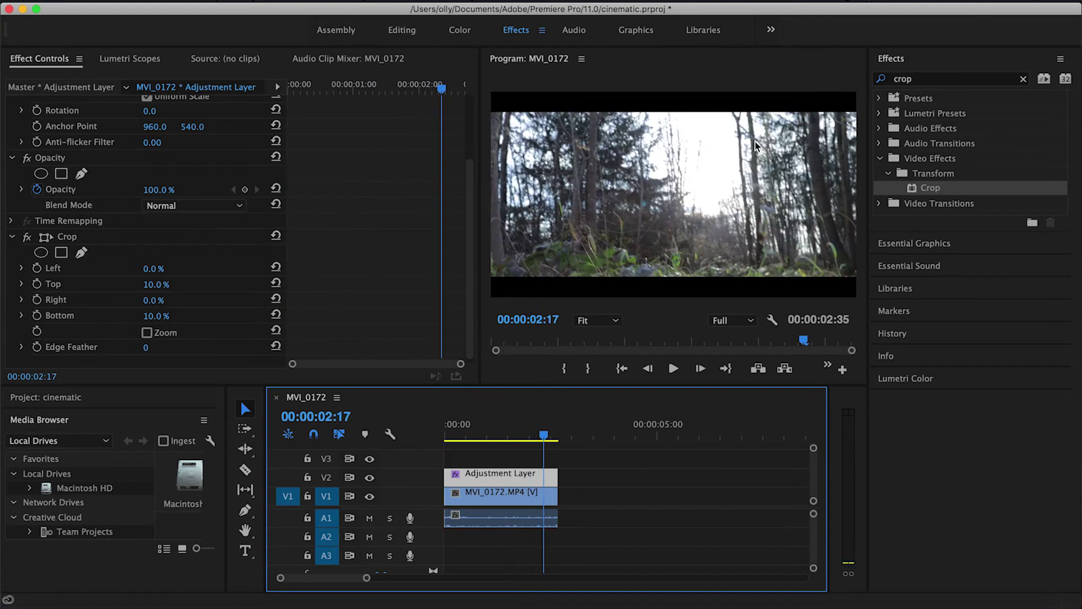
pyautogui.click(924, 79)
pyautogui.write('rgb')
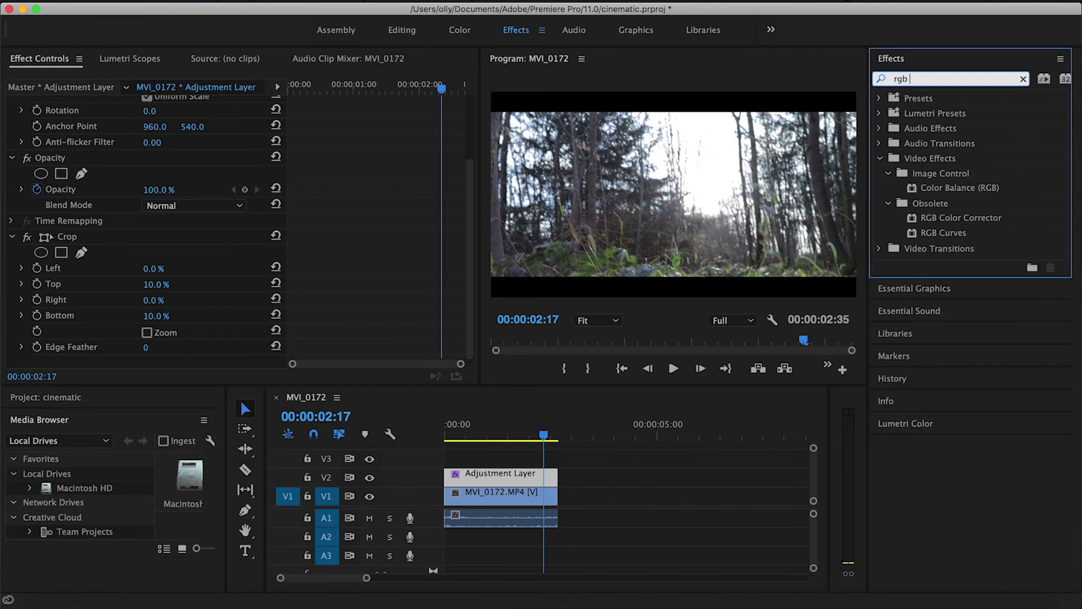
pyautogui.click(942, 234)
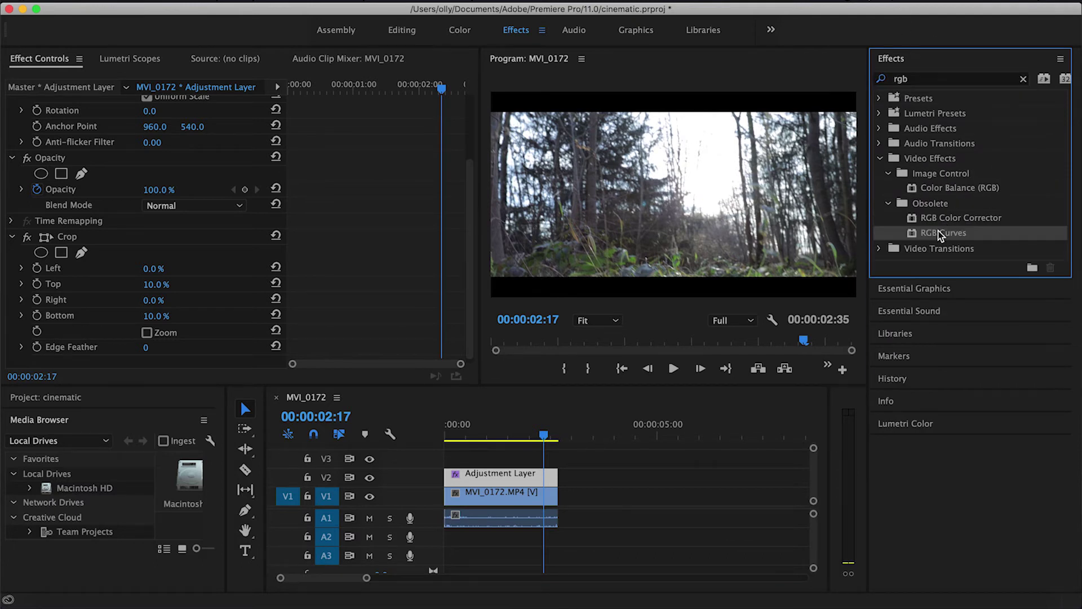
pyautogui.moveTo(480, 287); pyautogui.dragTo(495, 449)
pyautogui.moveTo(495, 449); pyautogui.dragTo(496, 477)
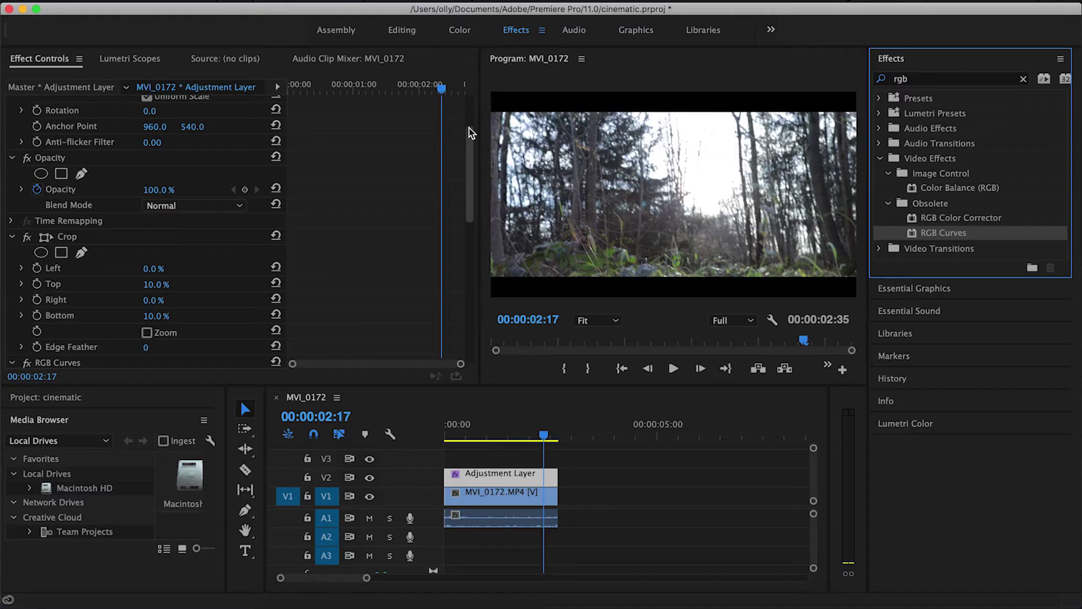
# - Shape the Master curve in RGB Curves into an S by raising the highlights and lowering the shadows
pyautogui.moveTo(473, 136); pyautogui.dragTo(465, 265)
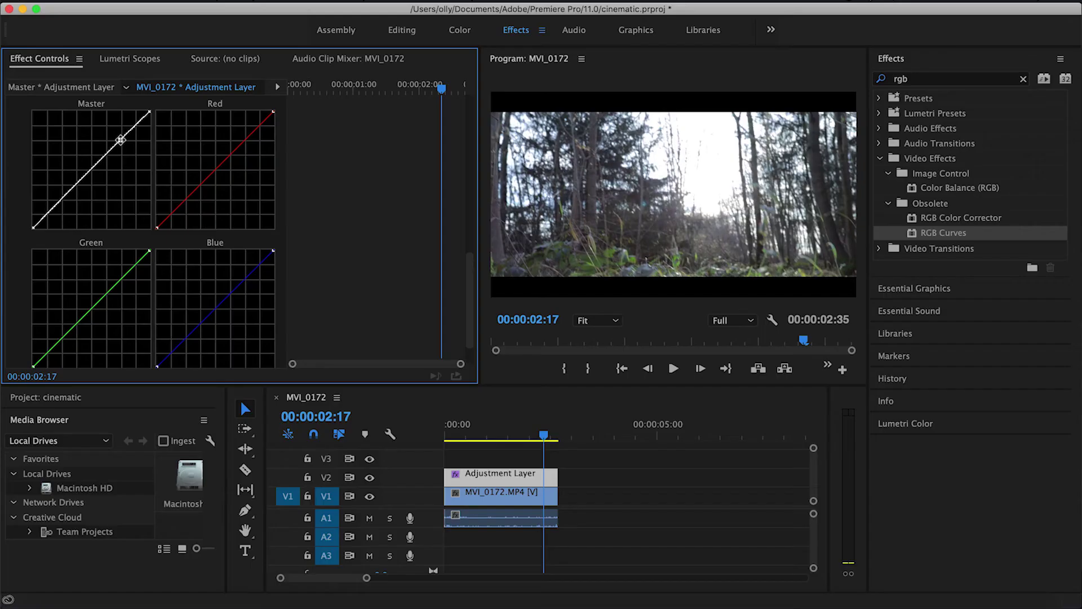
pyautogui.moveTo(116, 140); pyautogui.dragTo(116, 136)
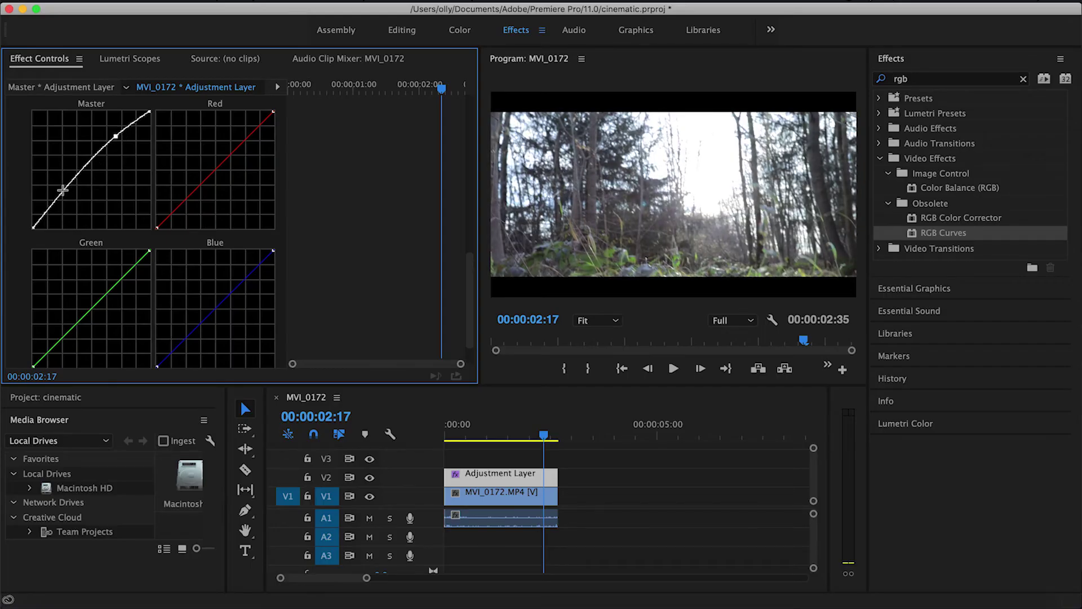
pyautogui.moveTo(63, 192); pyautogui.dragTo(75, 204)
# - Go to frame 00:00:00:36 and toggle track V2's output to compare the image before and after the Master curve adjustment
pyautogui.moveTo(476, 432); pyautogui.dragTo(477, 433)
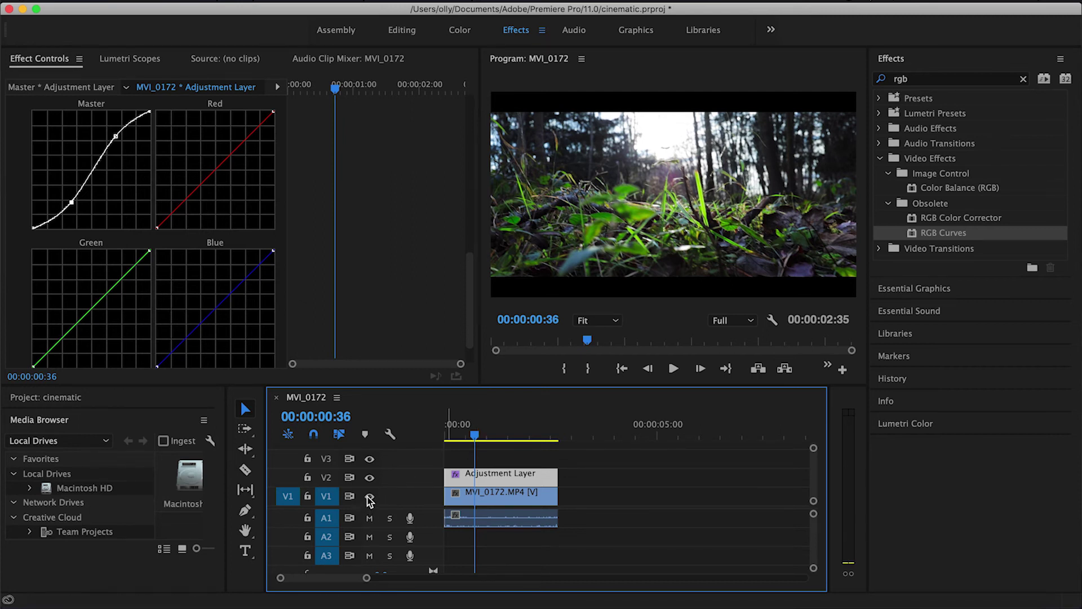
pyautogui.click(370, 479)
pyautogui.click(370, 479)
pyautogui.click(370, 479)
pyautogui.click(370, 480)
pyautogui.click(370, 479)
pyautogui.click(370, 479)
# - Shape the Red and Green curves into gentle S-curves, each with a raised highlight point and a lowered shadow point
pyautogui.moveTo(242, 146); pyautogui.dragTo(243, 135)
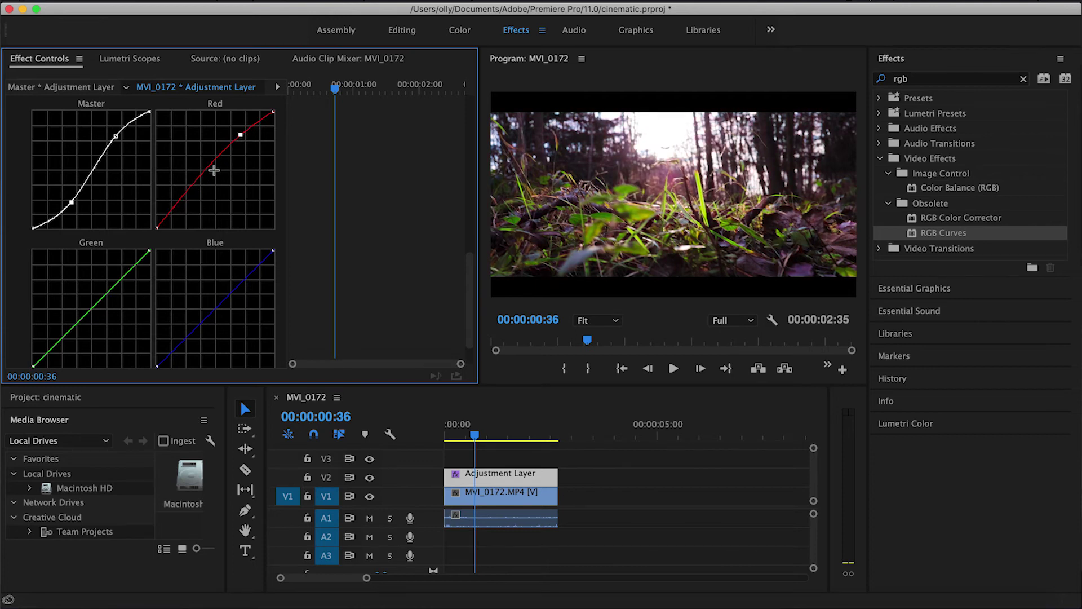
pyautogui.moveTo(184, 200); pyautogui.dragTo(190, 207)
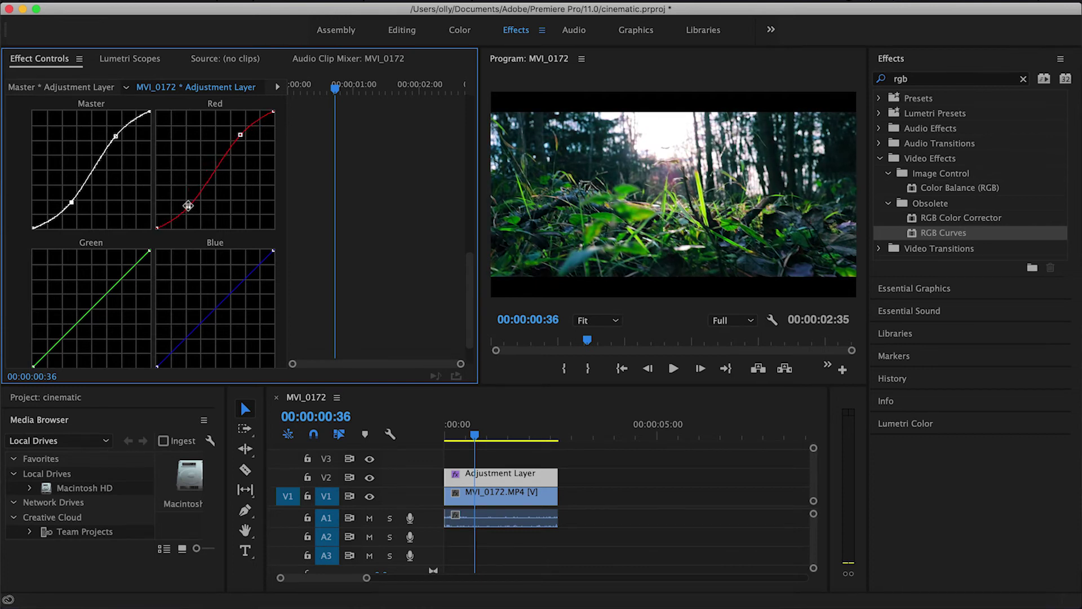
pyautogui.click(118, 278)
pyautogui.click(66, 334)
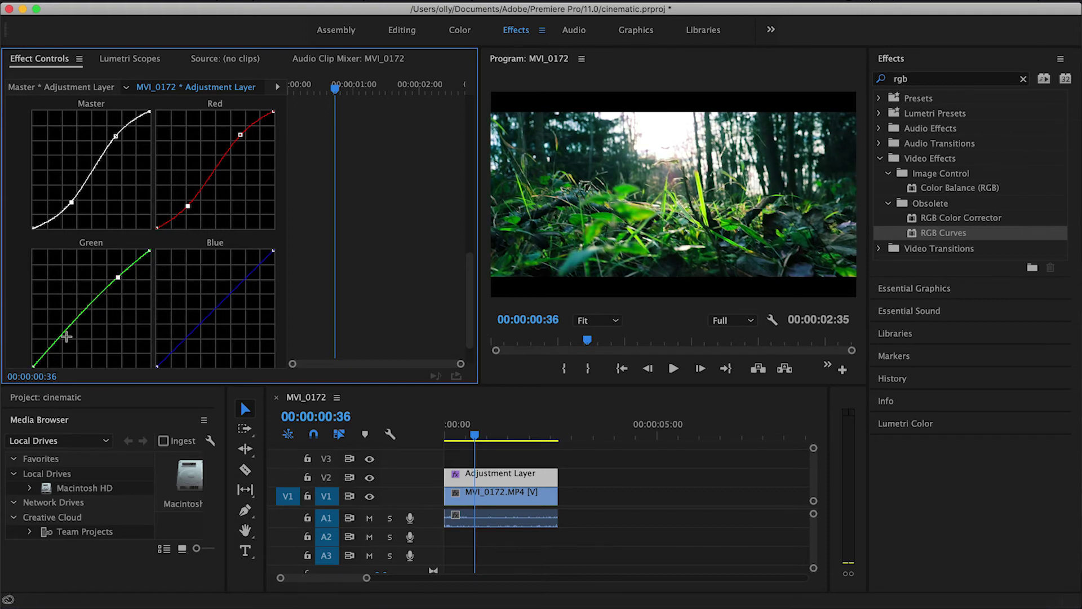
pyautogui.moveTo(66, 334); pyautogui.dragTo(68, 337)
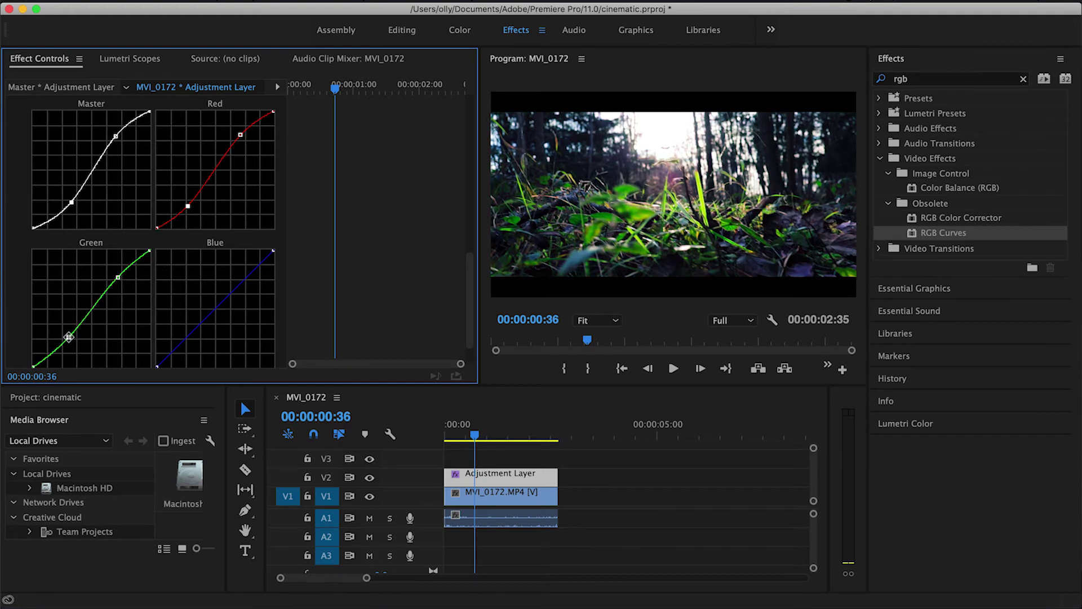
# - Move the playhead to 00:00:00:05 and shape the Blue curve into an S with raised highlights and lowered shadows
pyautogui.press('space')
pyautogui.press('space')
pyautogui.moveTo(476, 428); pyautogui.dragTo(448, 429)
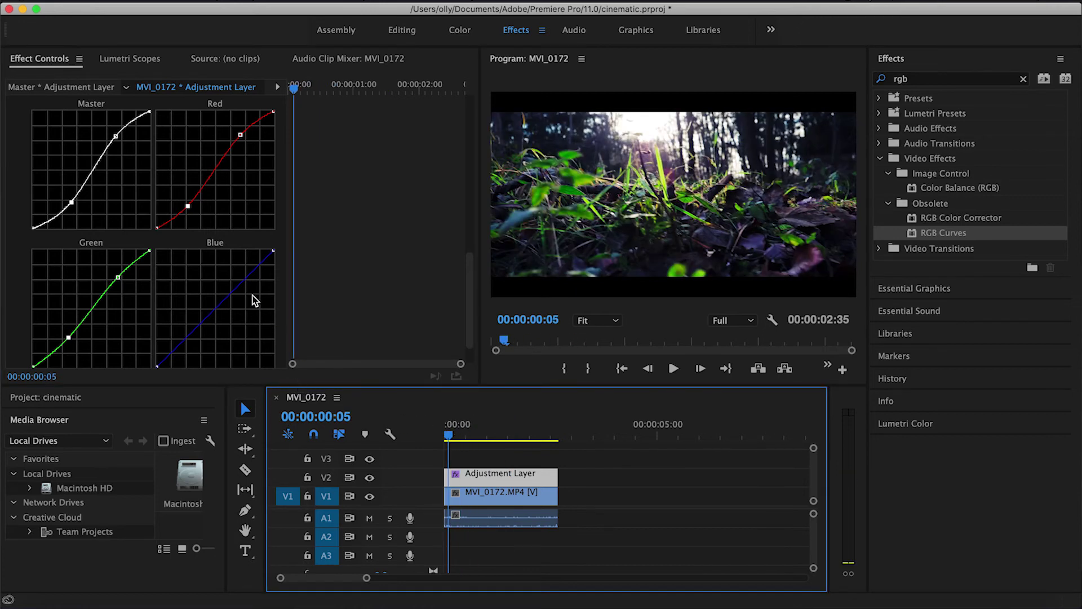
pyautogui.moveTo(242, 282); pyautogui.dragTo(242, 277)
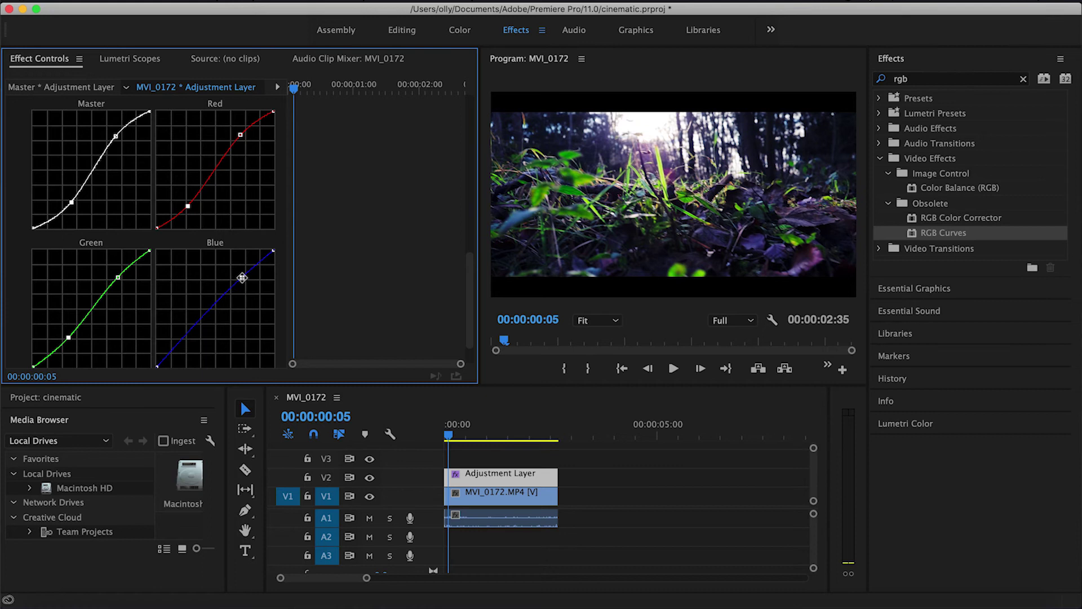
pyautogui.moveTo(181, 341); pyautogui.dragTo(187, 344)
# - Play the graded sequence several times from the start to review the colour adjustments
pyautogui.press('space')
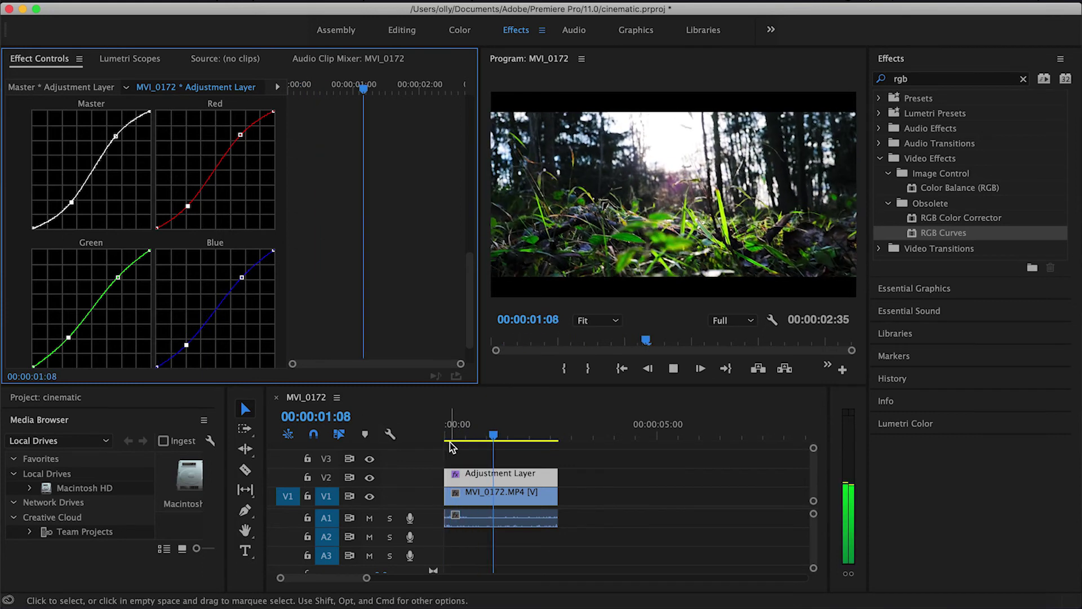
pyautogui.press('space')
pyautogui.moveTo(491, 437); pyautogui.dragTo(430, 429)
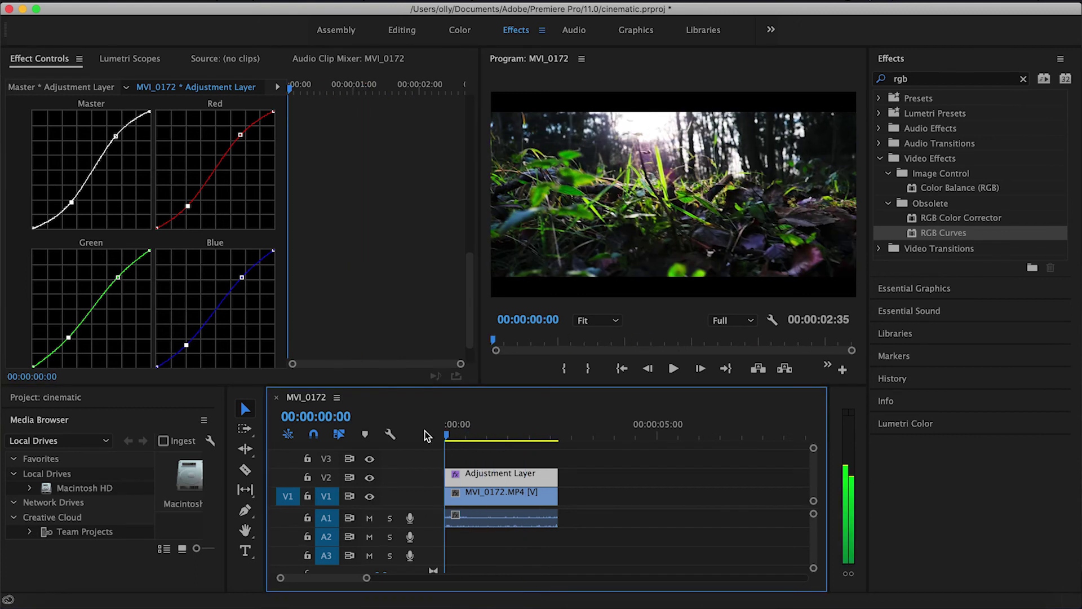
pyautogui.press('space')
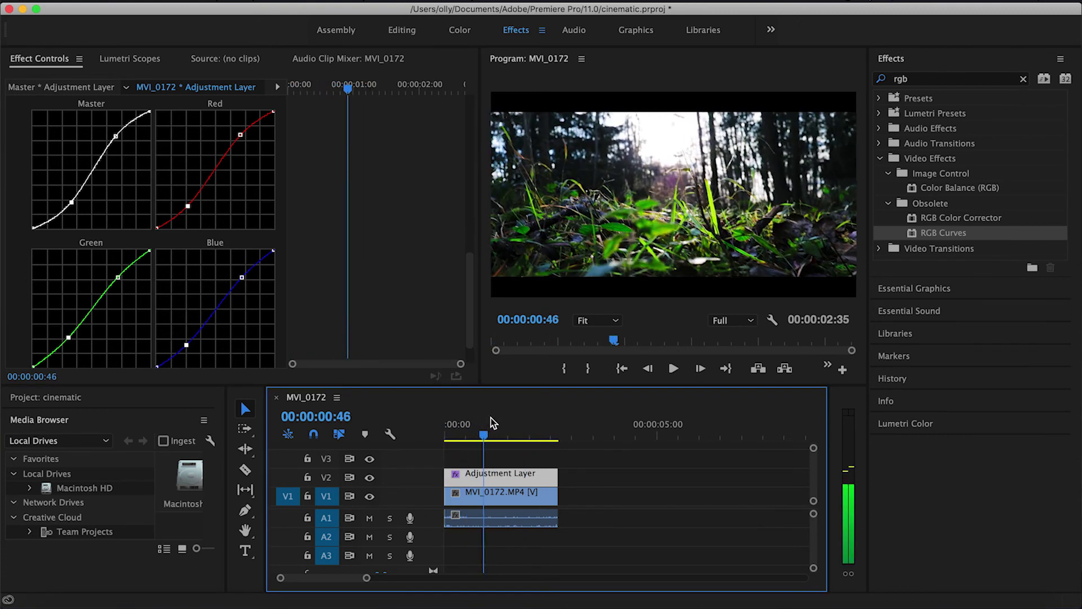
pyautogui.click(471, 435)
pyautogui.press('Home')
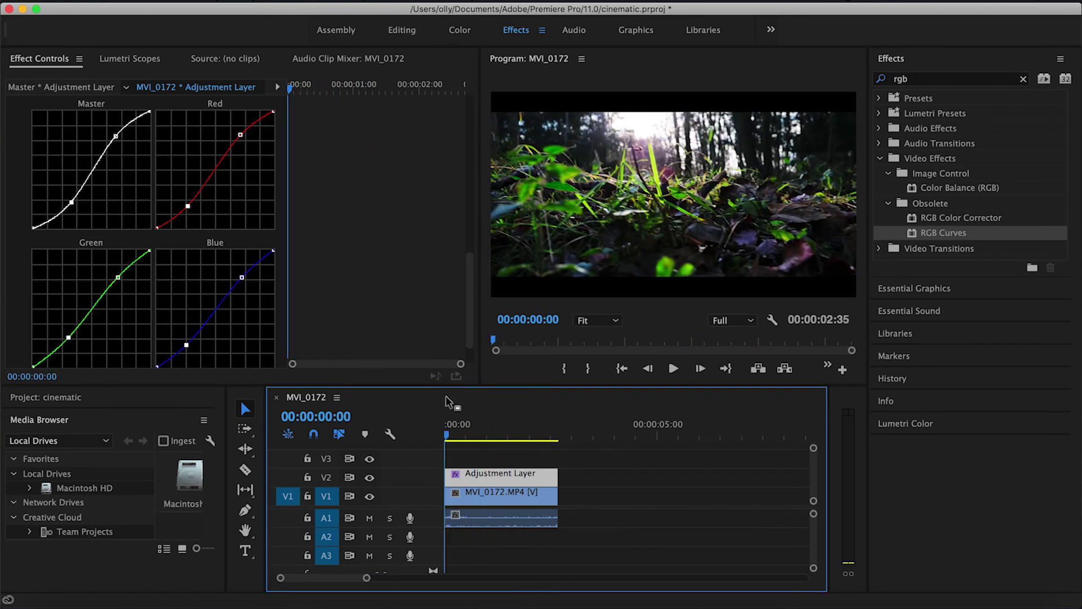
pyautogui.press('space')
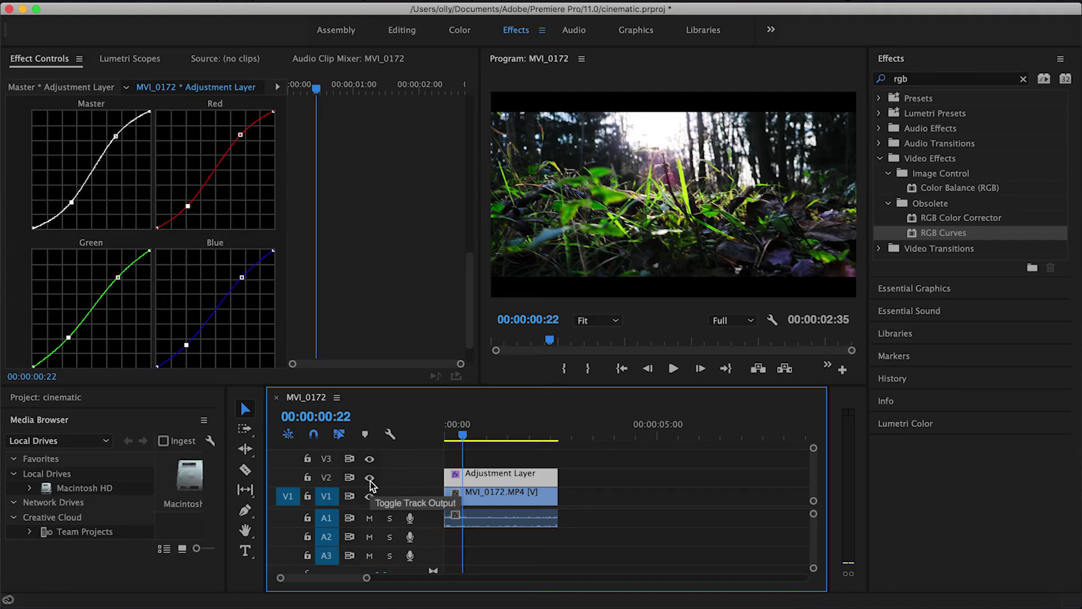
# - Toggle track V2's output repeatedly at 00:00:00:22 to compare the original footage with the full cinematic grade
pyautogui.click(370, 477)
pyautogui.click(370, 478)
pyautogui.click(369, 478)
pyautogui.click(370, 478)
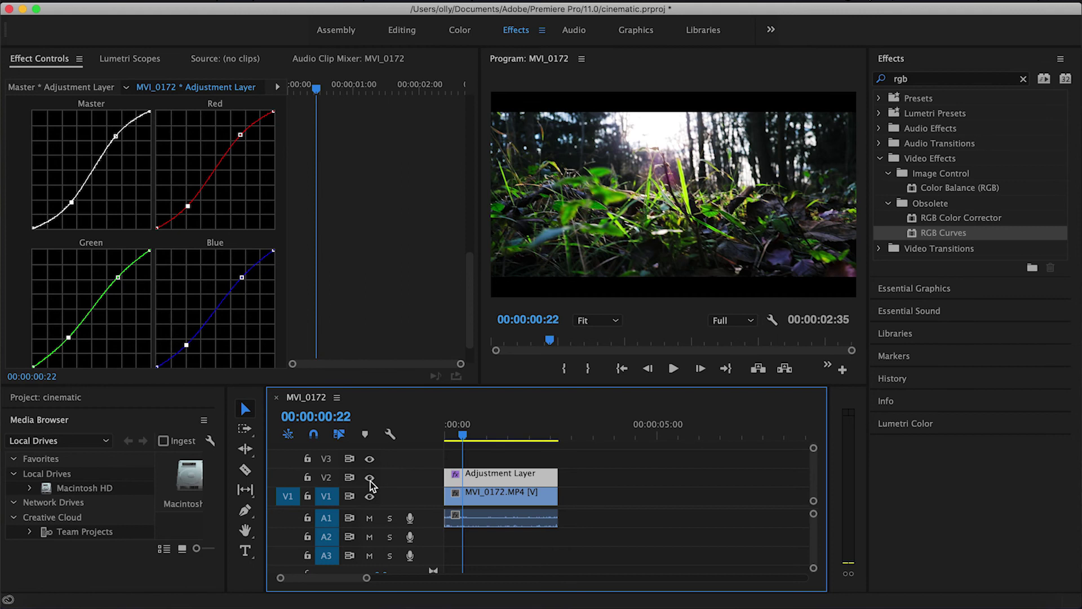
pyautogui.click(370, 478)
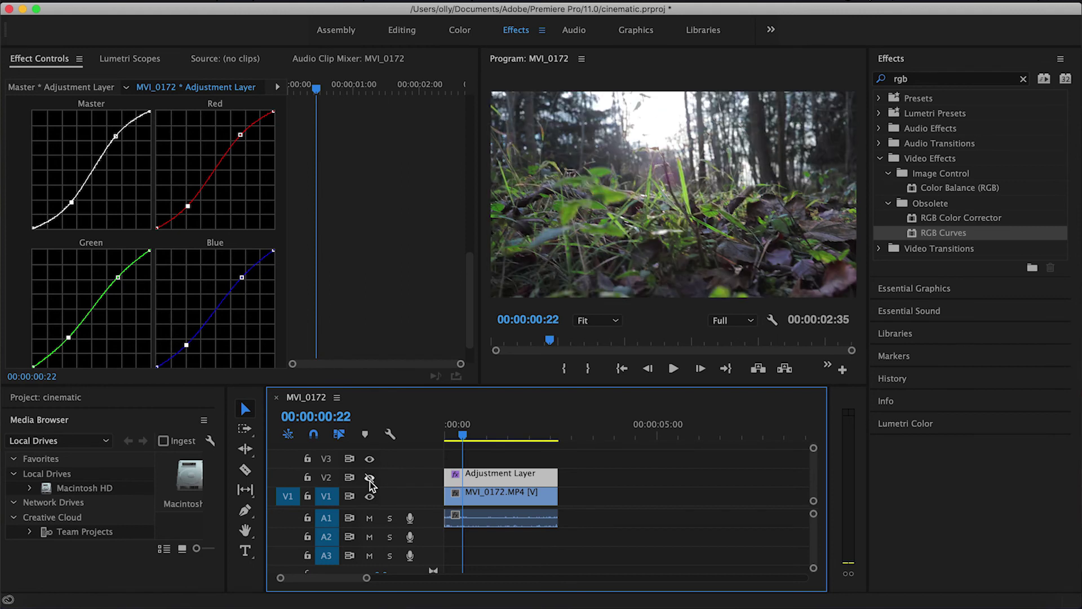